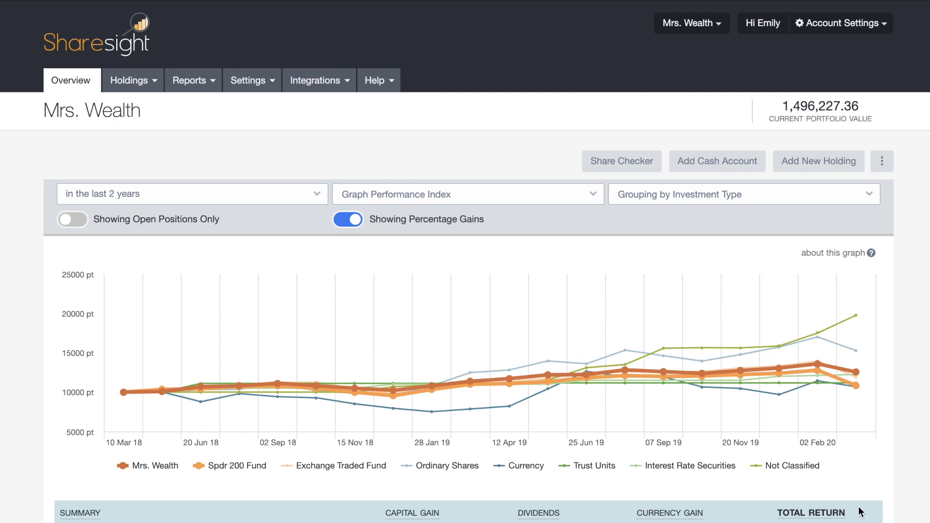
Step: Open Mrs. Wealth's Portfolio Sharing settings, check the existing-user list, then choose New User
{"action": "left_click", "coordinate": [257, 87]}
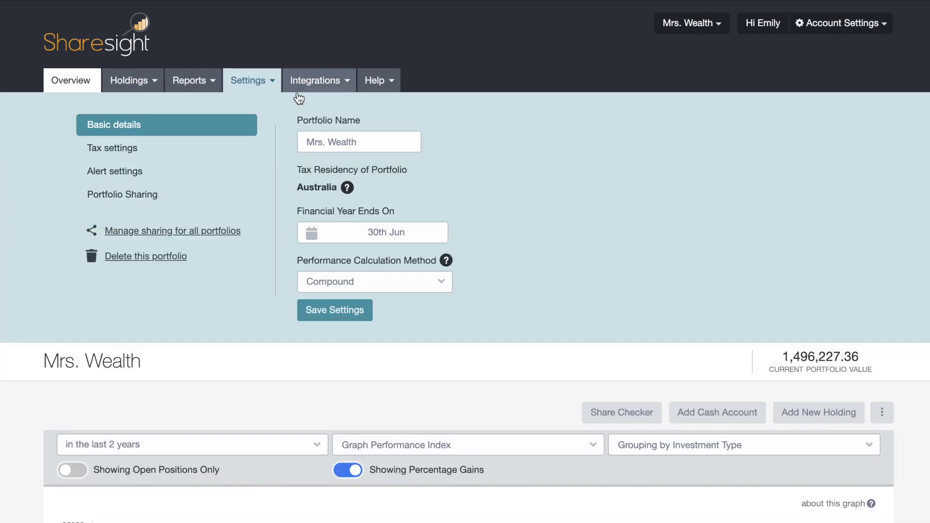
{"action": "left_click", "coordinate": [157, 198]}
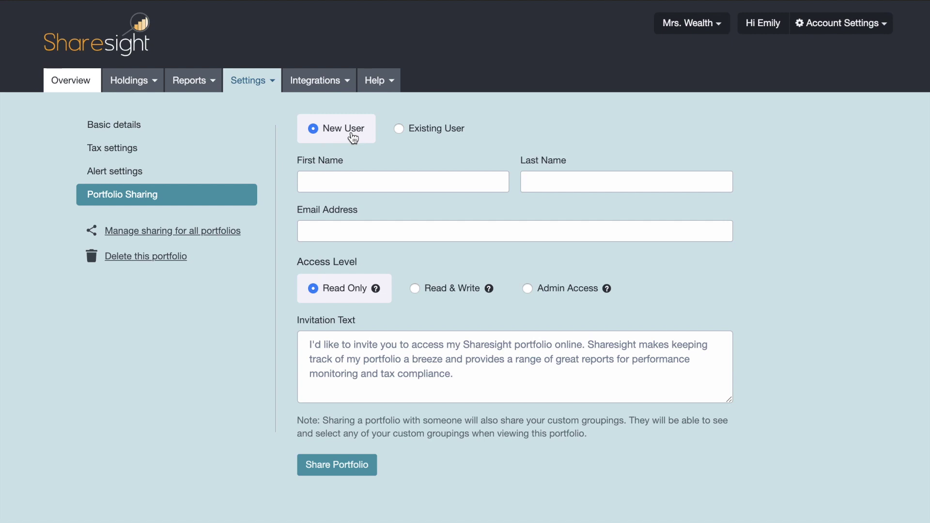
{"action": "left_click", "coordinate": [438, 136]}
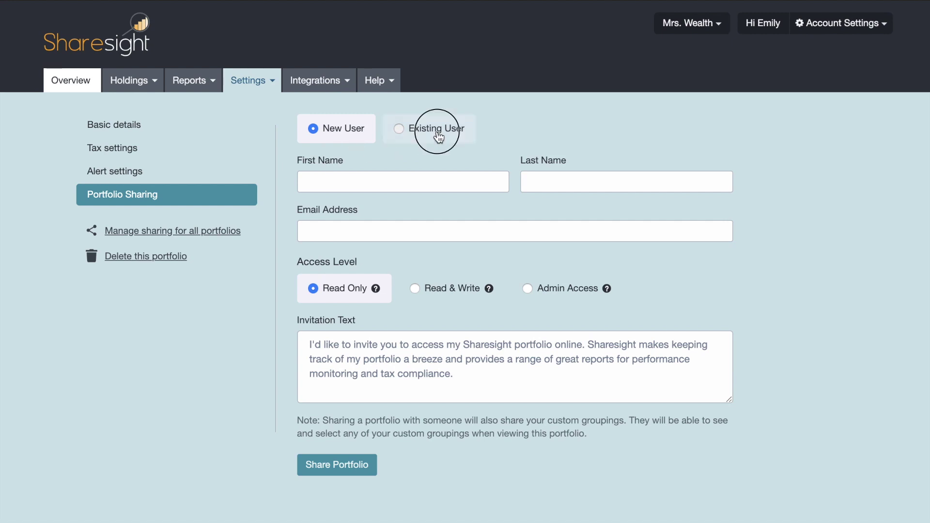
{"action": "left_click", "coordinate": [469, 190]}
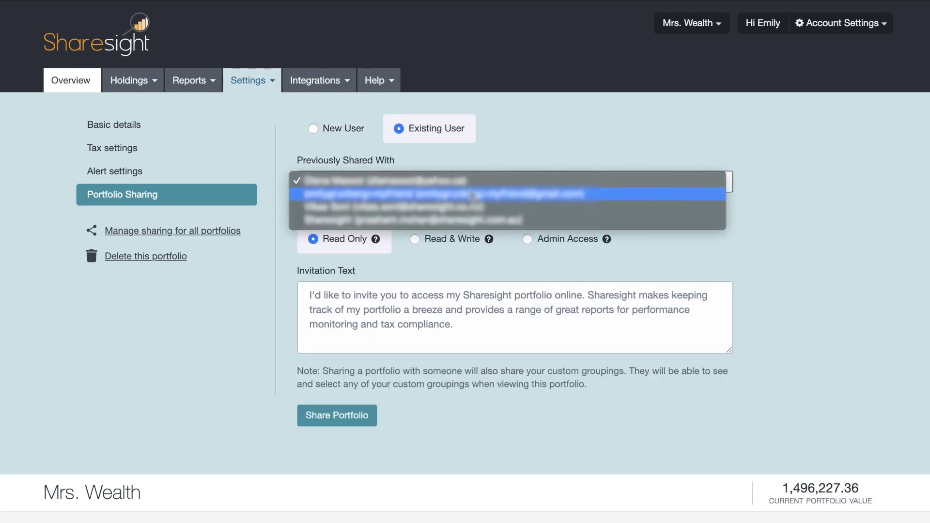
{"action": "left_click", "coordinate": [534, 150]}
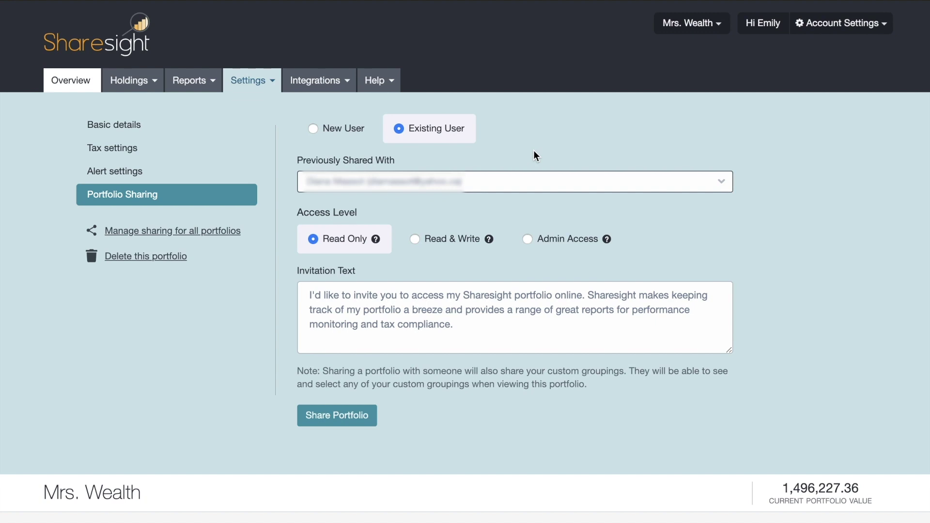
{"action": "left_click", "coordinate": [370, 141]}
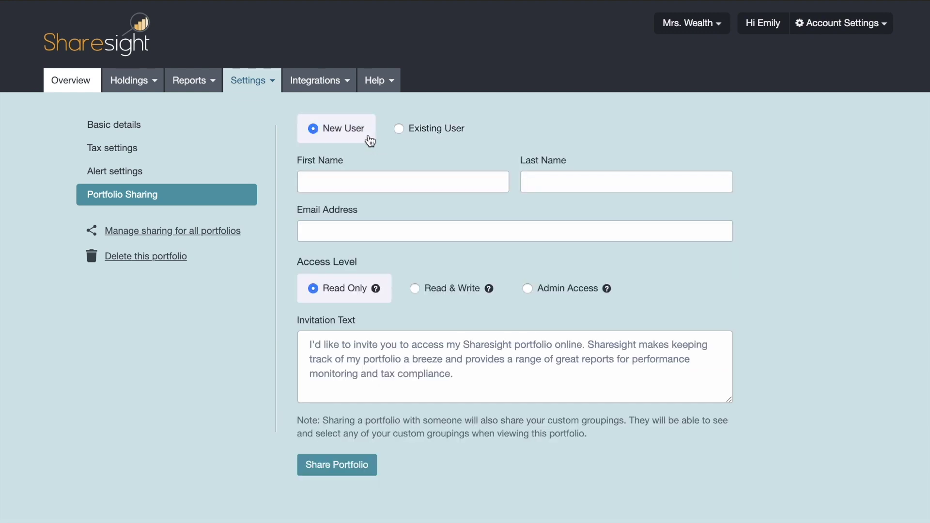
Step: Enter the invitee's first name, last name and e-mail address, leaving access at Read Only
{"action": "left_click", "coordinate": [378, 181]}
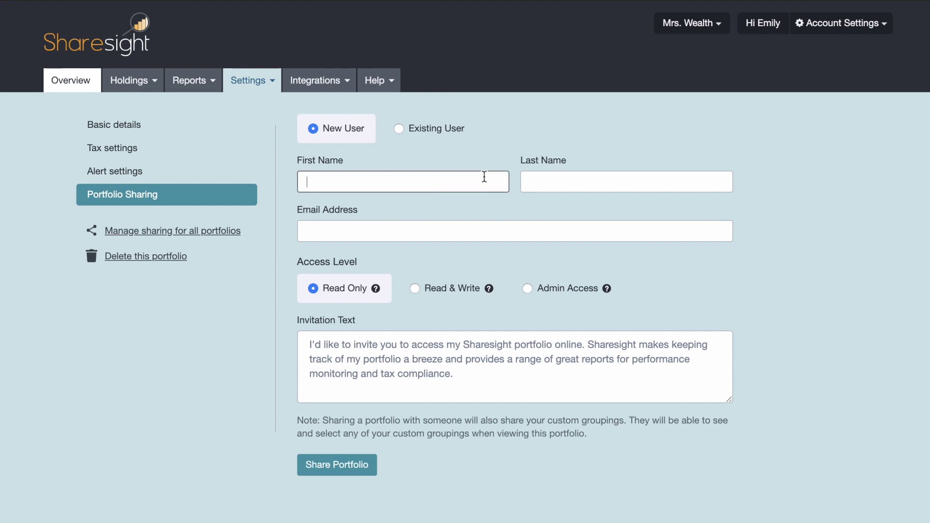
{"action": "type", "text": "Bob"}
{"action": "key", "text": "Tab"}
{"action": "type", "text": "Smith"}
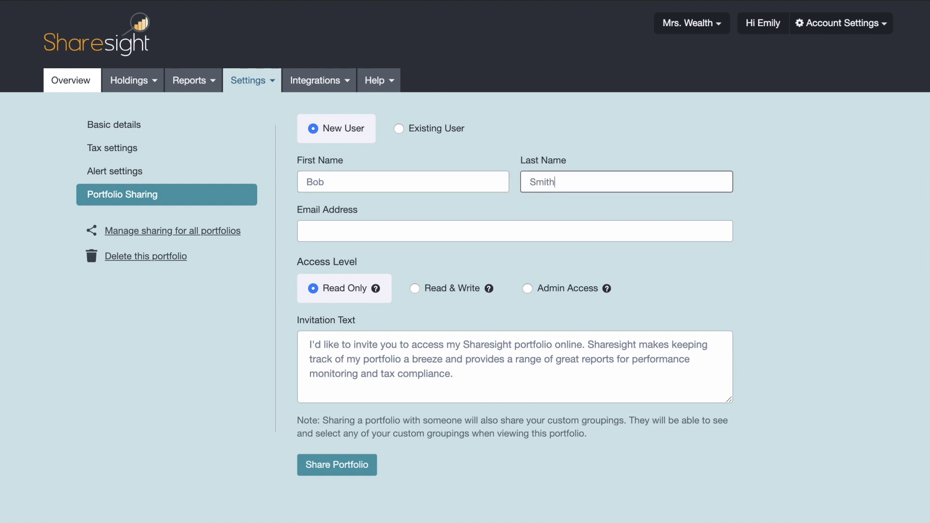
{"action": "key", "text": "Tab"}
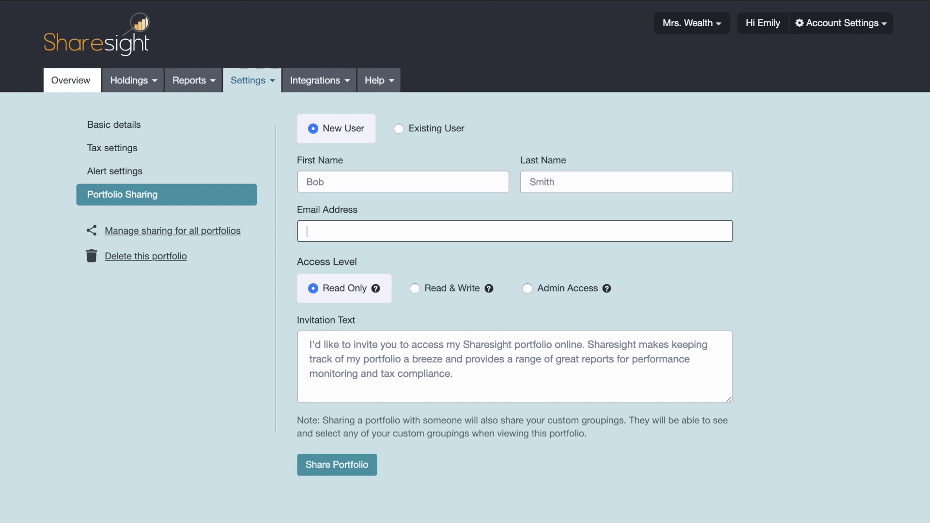
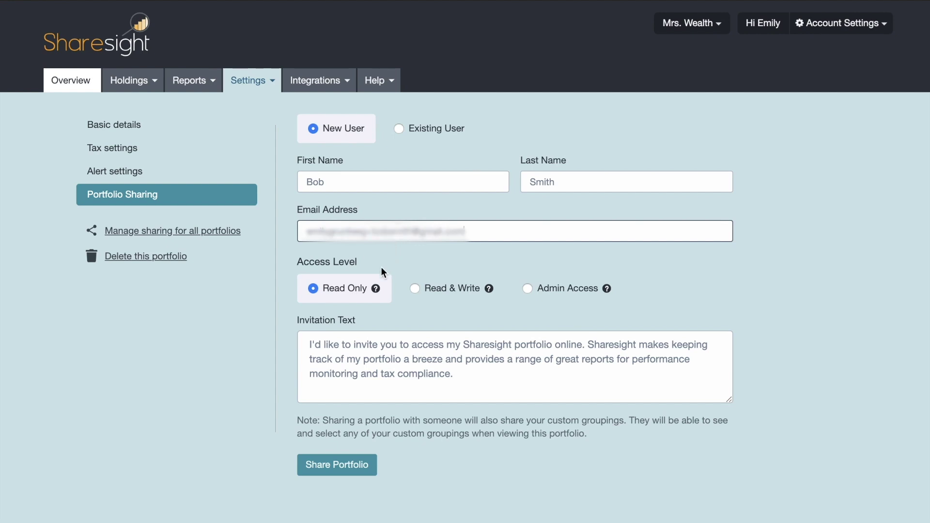
{"action": "left_click", "coordinate": [364, 302]}
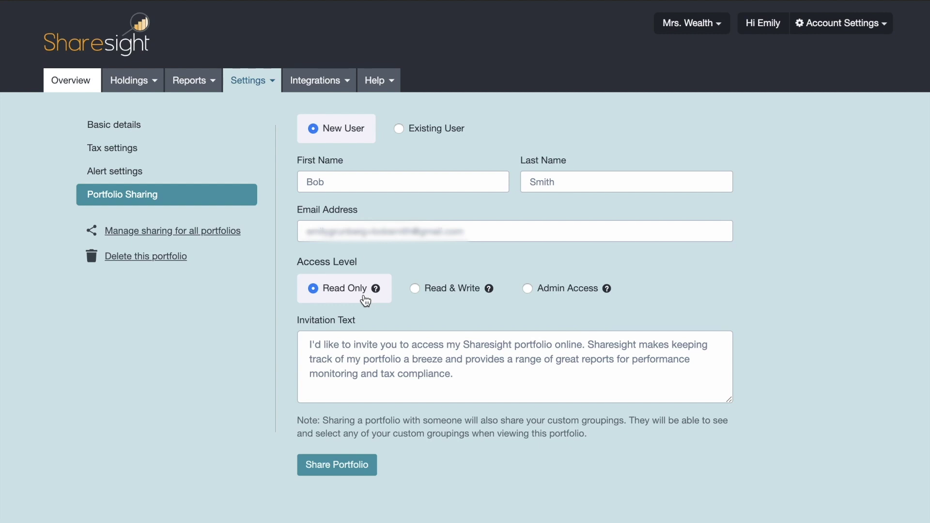
Step: Try Read & Write access for the invitation, then switch it to Admin Access
{"action": "left_click", "coordinate": [455, 304]}
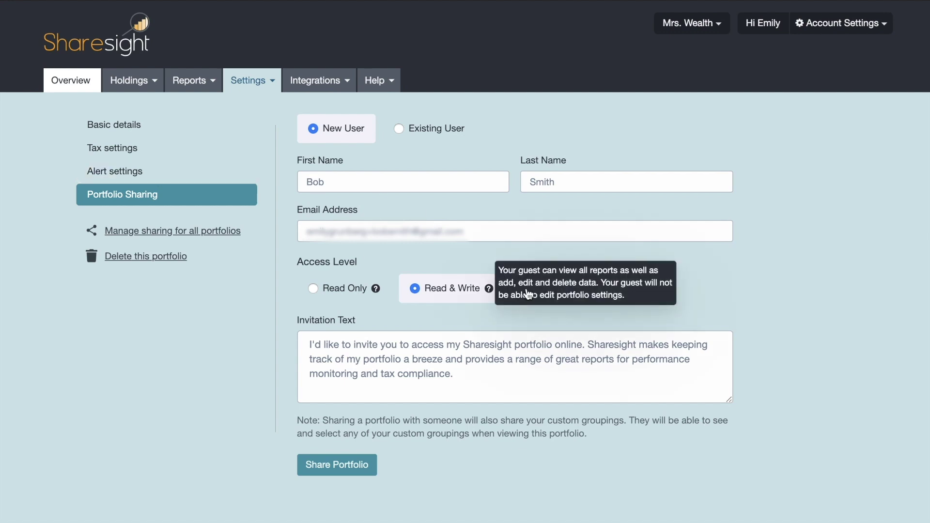
{"action": "left_click", "coordinate": [567, 293]}
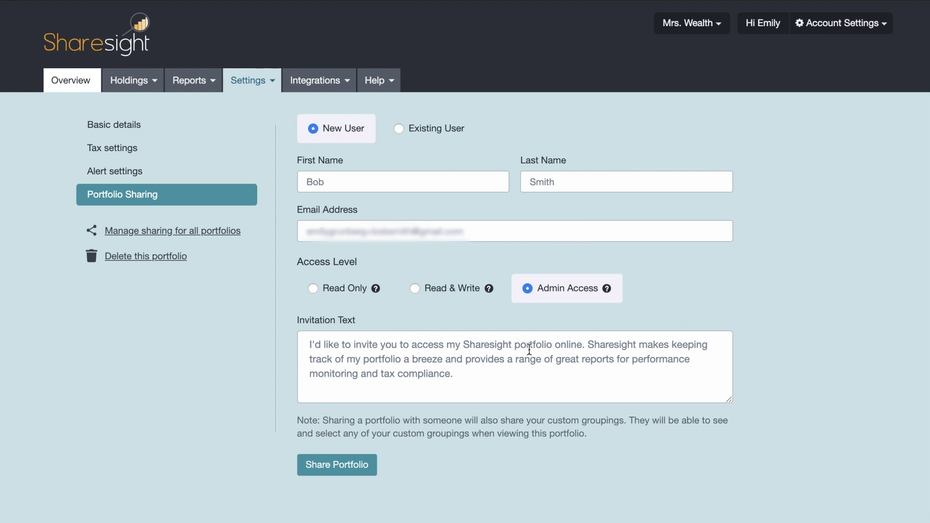
Step: Return the invitation's access level to Read Only
{"action": "left_click", "coordinate": [330, 290]}
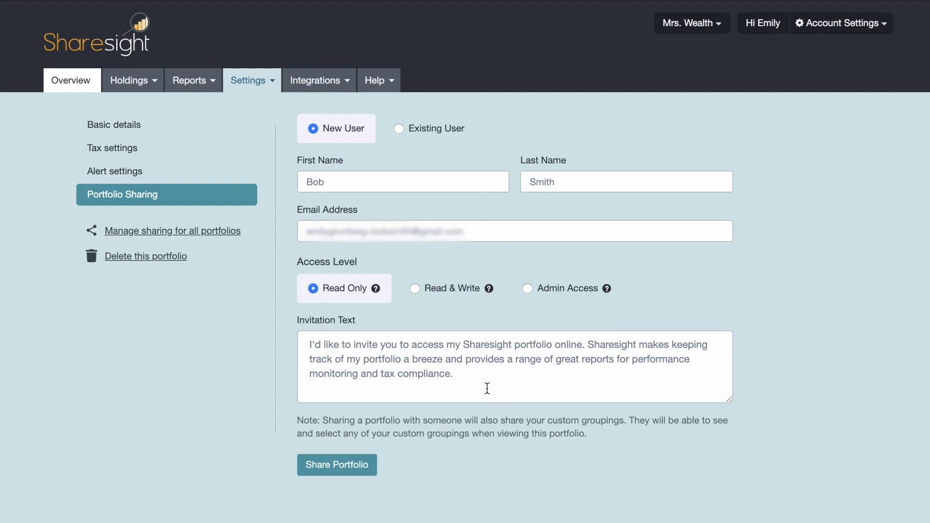
Step: Share the portfolio and locate the invitee as a Read Only pending invite in the Sharing With table
{"action": "left_click", "coordinate": [336, 473]}
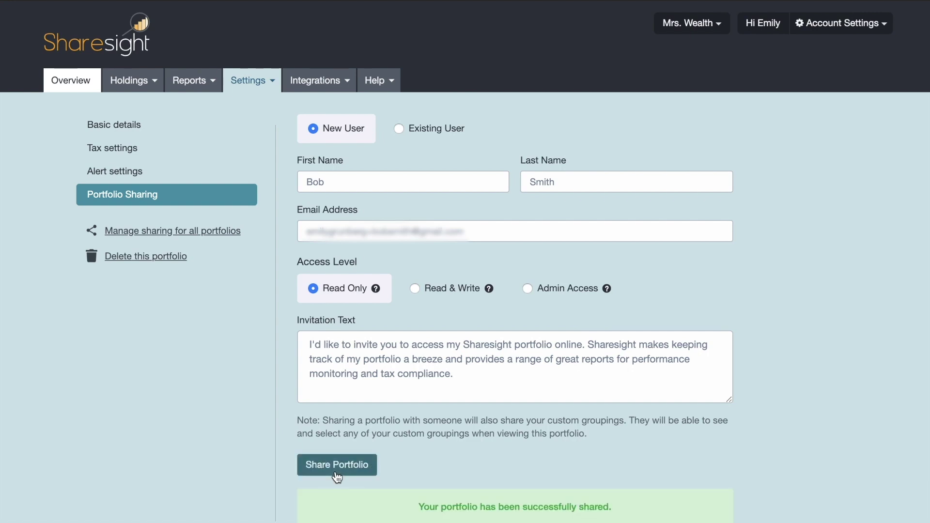
{"action": "scroll", "coordinate": [389, 500], "scroll_direction": "down", "scroll_amount": 1}
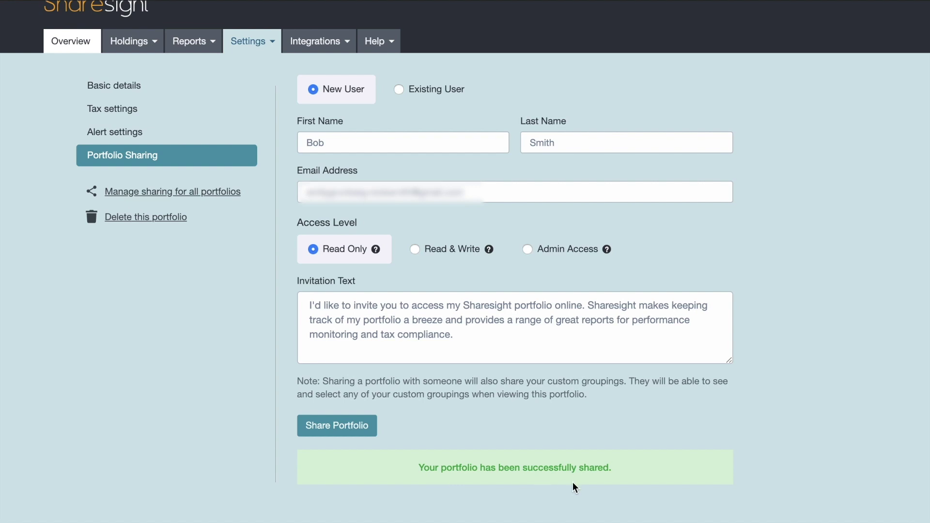
{"action": "scroll", "coordinate": [571, 485], "scroll_direction": "up", "scroll_amount": 1}
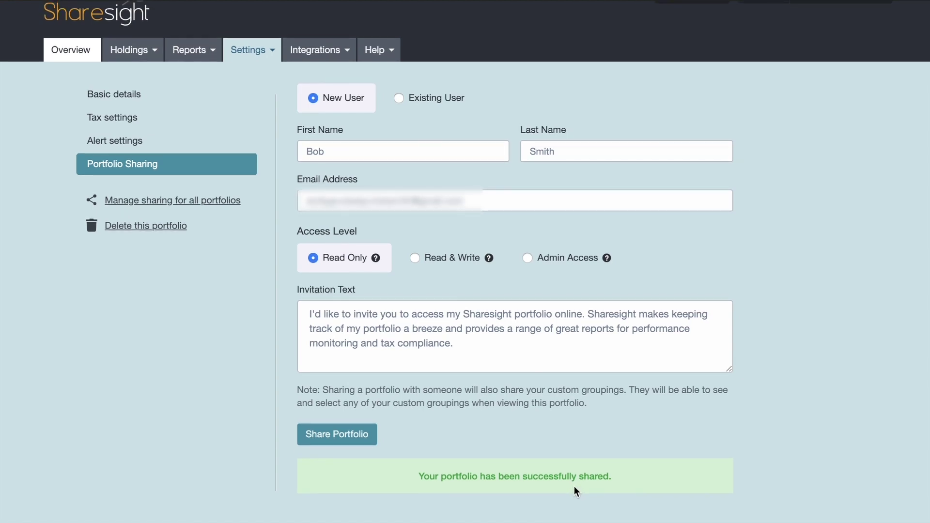
{"action": "scroll", "coordinate": [713, 364], "scroll_direction": "down", "scroll_amount": 3}
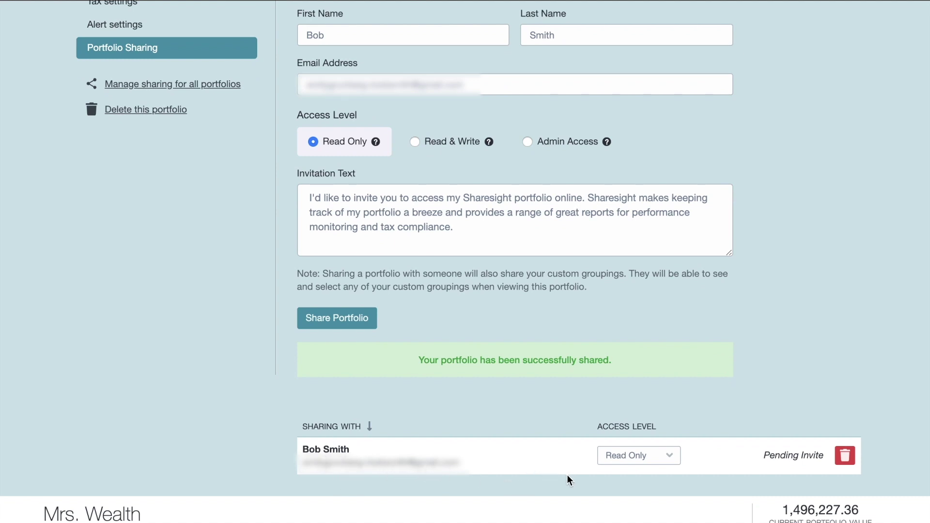
{"action": "left_click", "coordinate": [651, 463]}
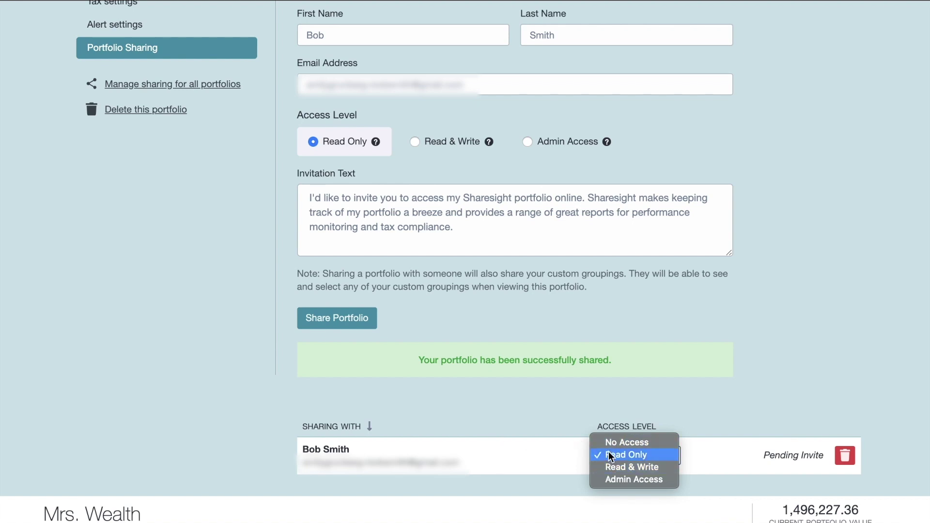
{"action": "left_click", "coordinate": [578, 453]}
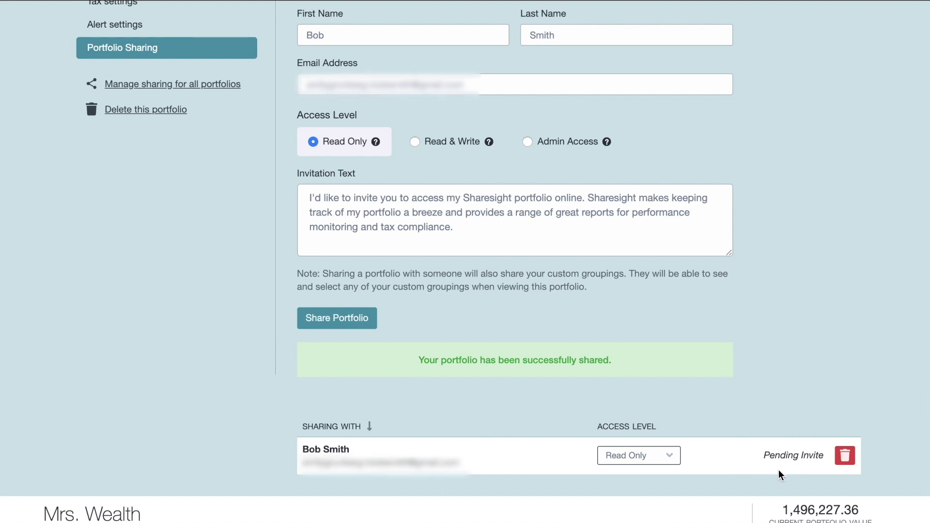
{"action": "scroll", "coordinate": [777, 469], "scroll_direction": "up", "scroll_amount": 1}
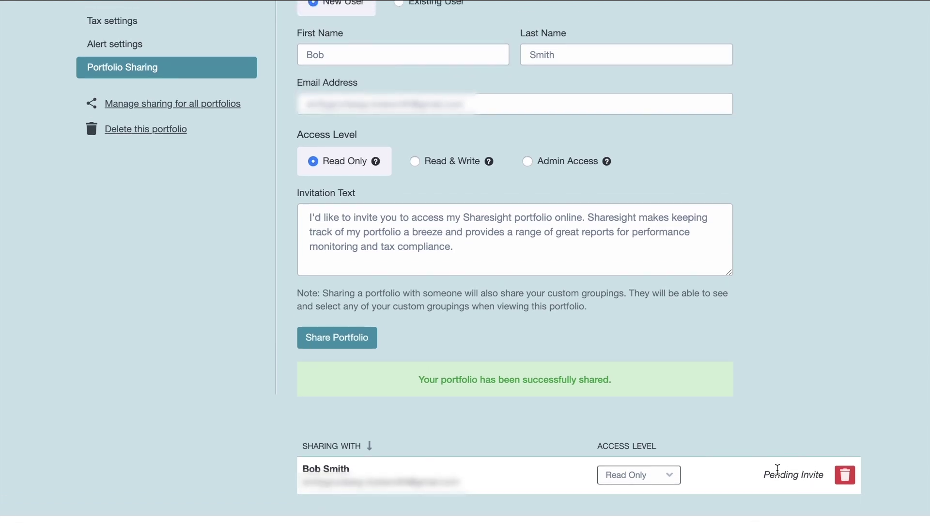
Step: Scroll back to the top and list all owned and shared portfolios from the Mrs. Wealth dropdown
{"action": "scroll", "coordinate": [481, 458], "scroll_direction": "up", "scroll_amount": 3}
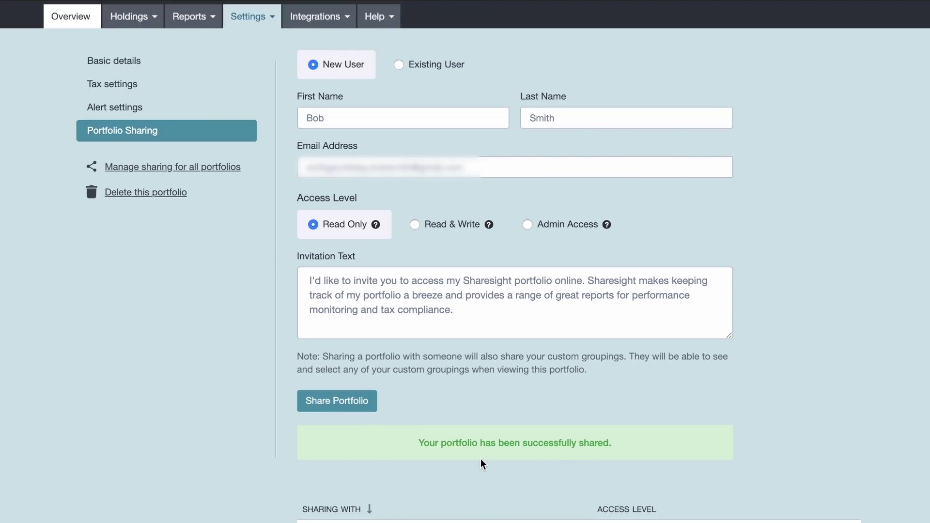
{"action": "scroll", "coordinate": [481, 458], "scroll_direction": "up", "scroll_amount": 1}
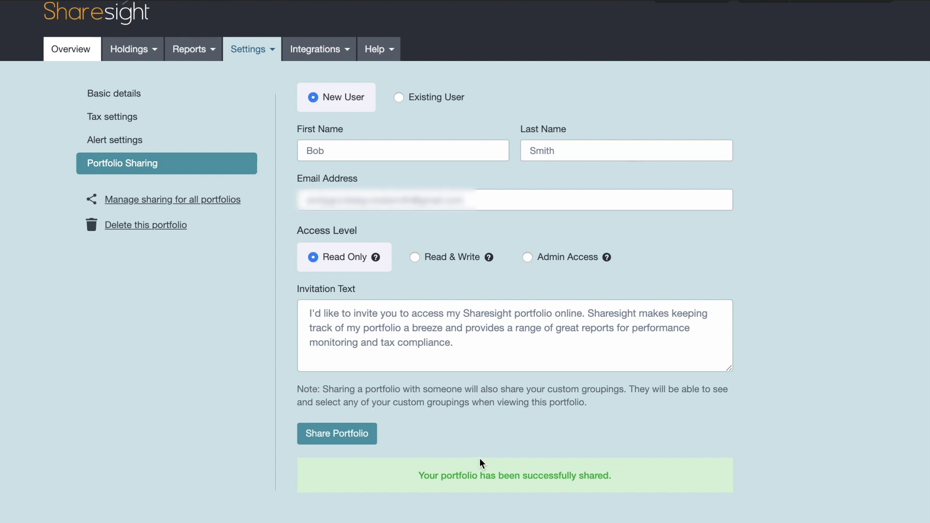
{"action": "scroll", "coordinate": [472, 456], "scroll_direction": "up", "scroll_amount": 1}
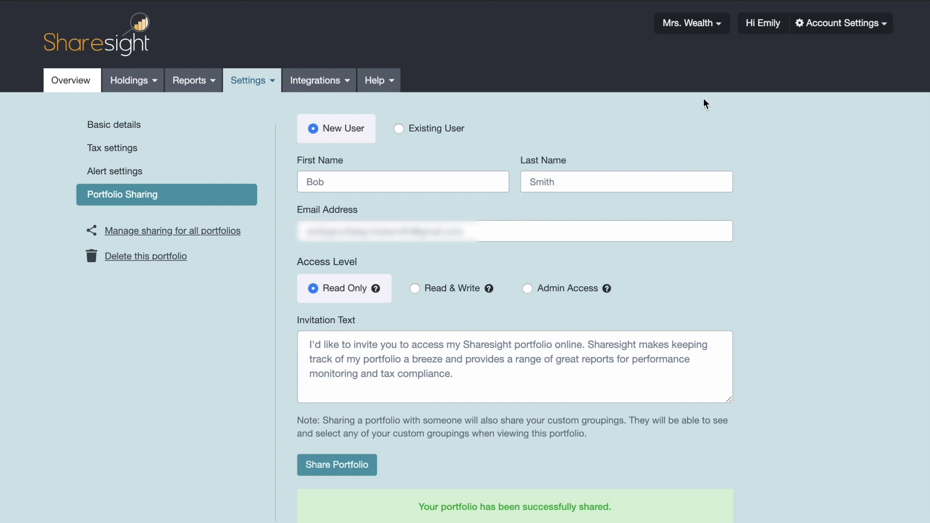
{"action": "left_click", "coordinate": [719, 30]}
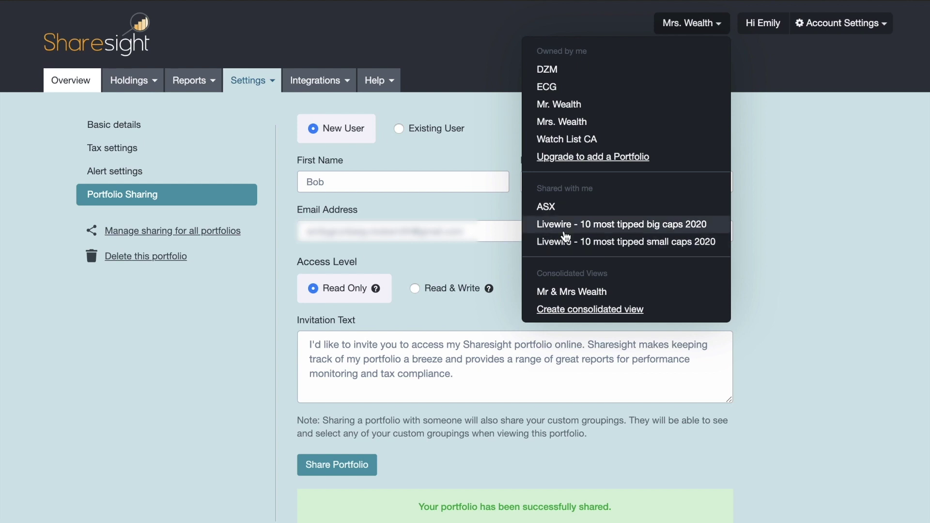
Step: Switch to 'Livewire - 10 most tipped big caps 2020' and browse its holdings
{"action": "left_click", "coordinate": [662, 230]}
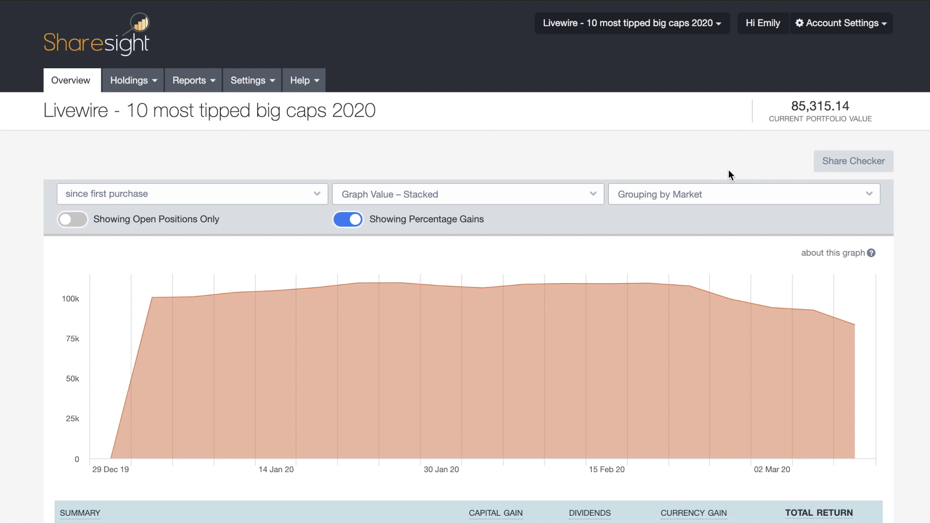
{"action": "left_click", "coordinate": [145, 81]}
{"action": "scroll", "coordinate": [233, 240], "scroll_direction": "down", "scroll_amount": 6}
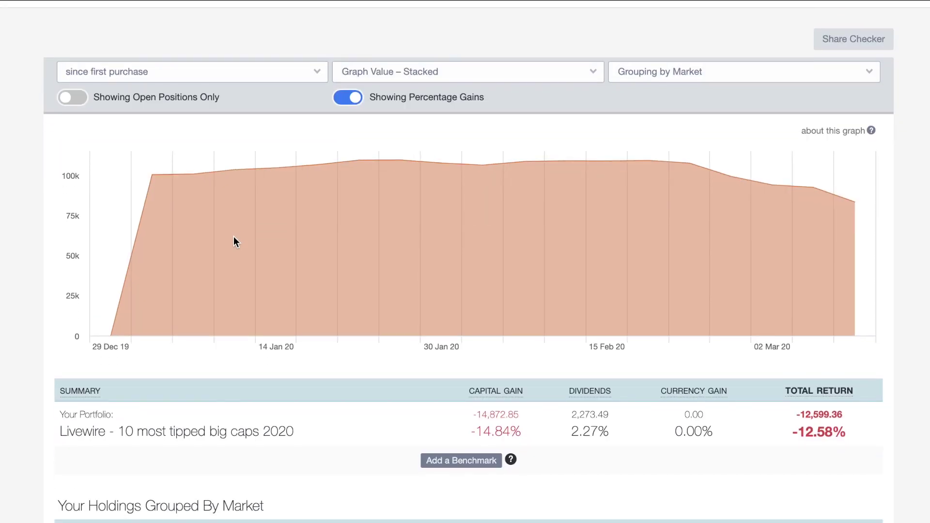
{"action": "scroll", "coordinate": [233, 240], "scroll_direction": "up", "scroll_amount": 5}
{"action": "scroll", "coordinate": [231, 237], "scroll_direction": "up", "scroll_amount": 3}
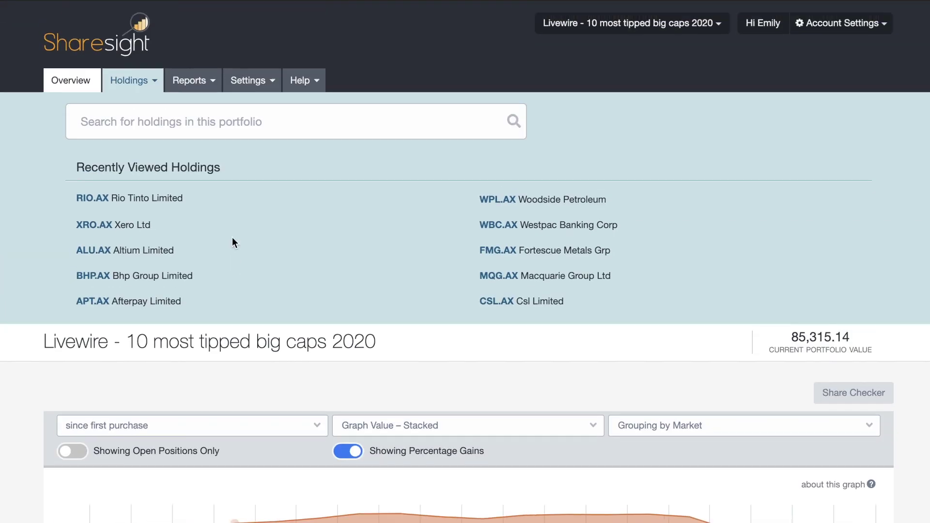
Step: Check the shared portfolio's available reports and alert-only settings, then return to its overview
{"action": "left_click", "coordinate": [201, 89]}
{"action": "left_click", "coordinate": [241, 83]}
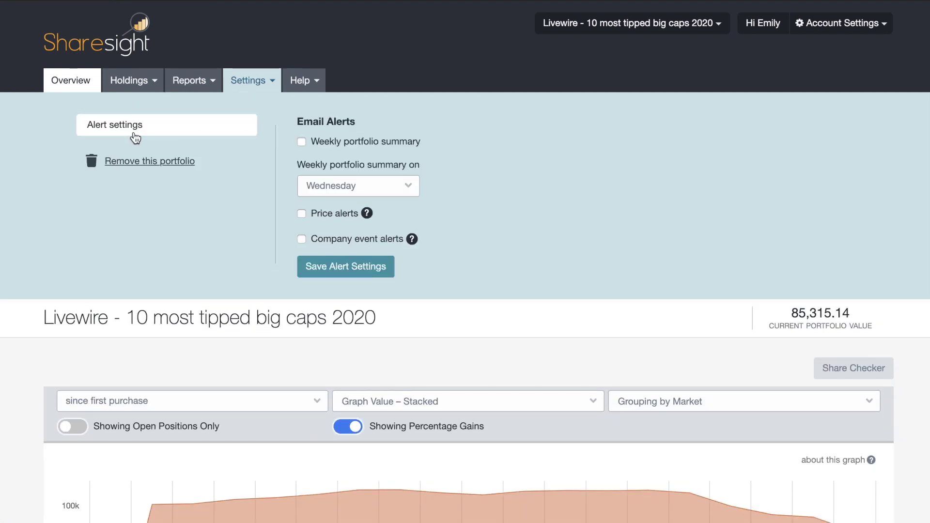
{"action": "mouse_move", "coordinate": [331, 232]}
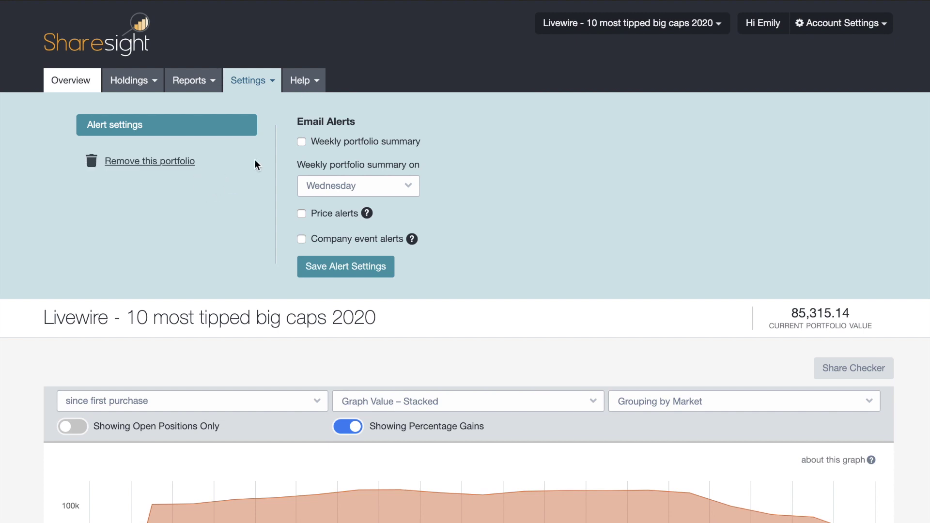
{"action": "left_click", "coordinate": [92, 90]}
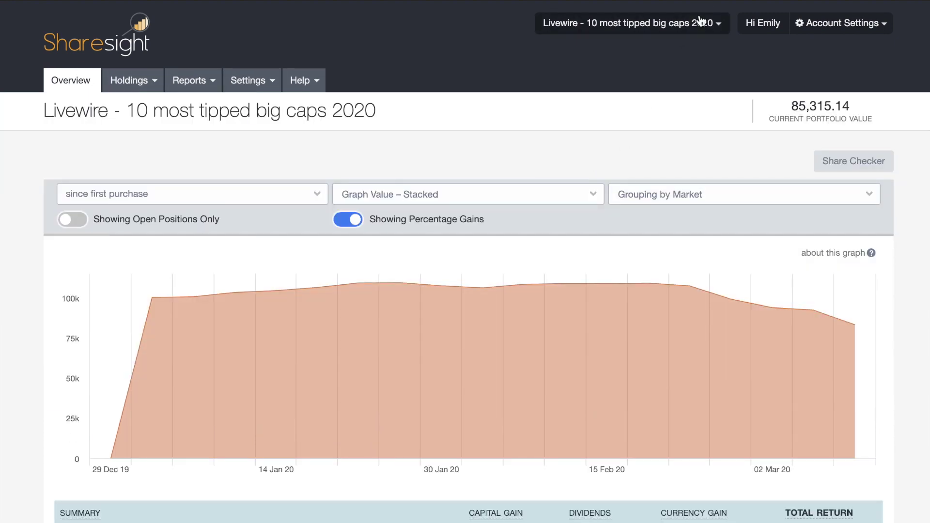
Step: Switch to 'Livewire - 10 most tipped small caps 2020' and open its Paradigm Bio. (PAR.AX) holding
{"action": "left_click", "coordinate": [699, 24]}
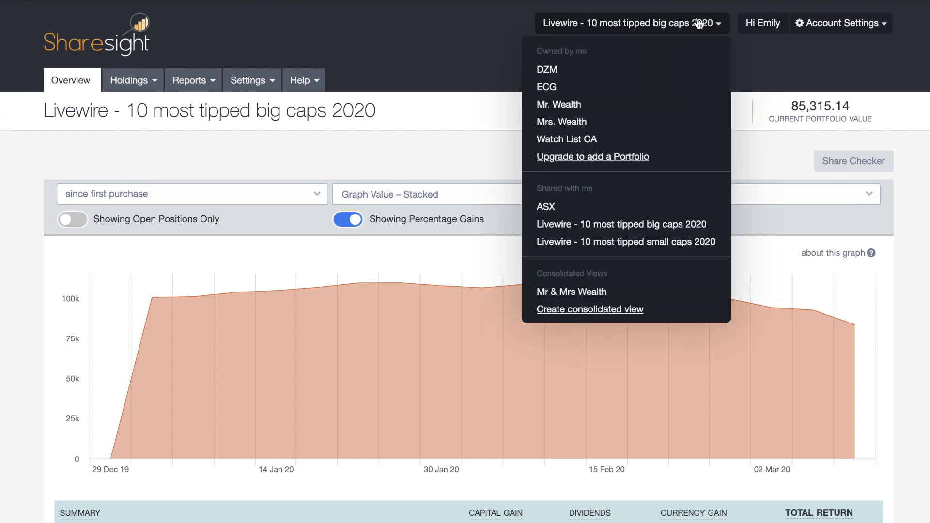
{"action": "left_click", "coordinate": [659, 246]}
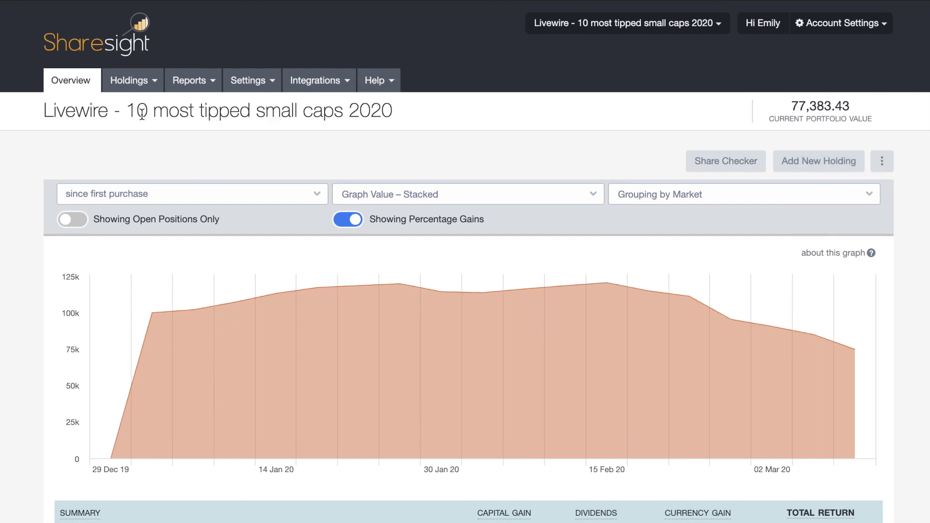
{"action": "left_click", "coordinate": [138, 81]}
{"action": "left_click", "coordinate": [141, 253]}
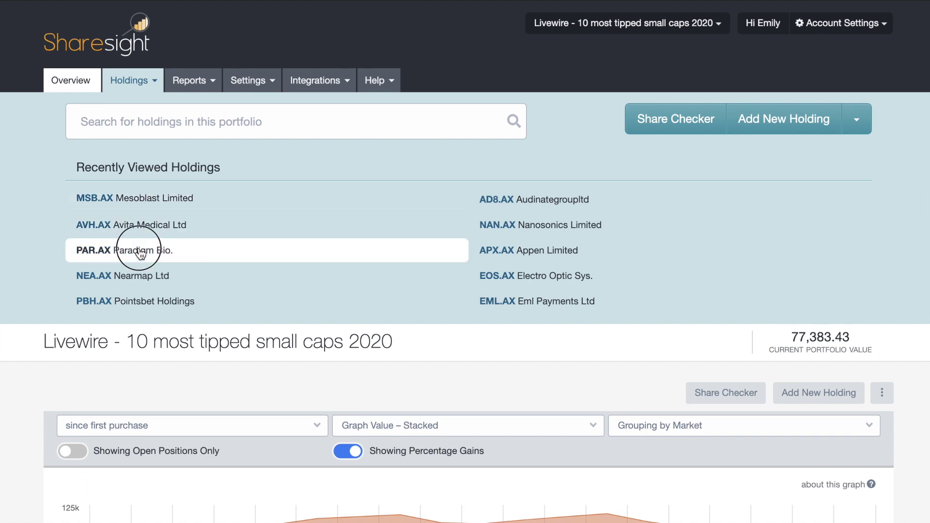
Step: Scroll through the Paradigm Bio. holding and view its settings offering only e-mail alerts and removal
{"action": "scroll", "coordinate": [339, 313], "scroll_direction": "down", "scroll_amount": 1}
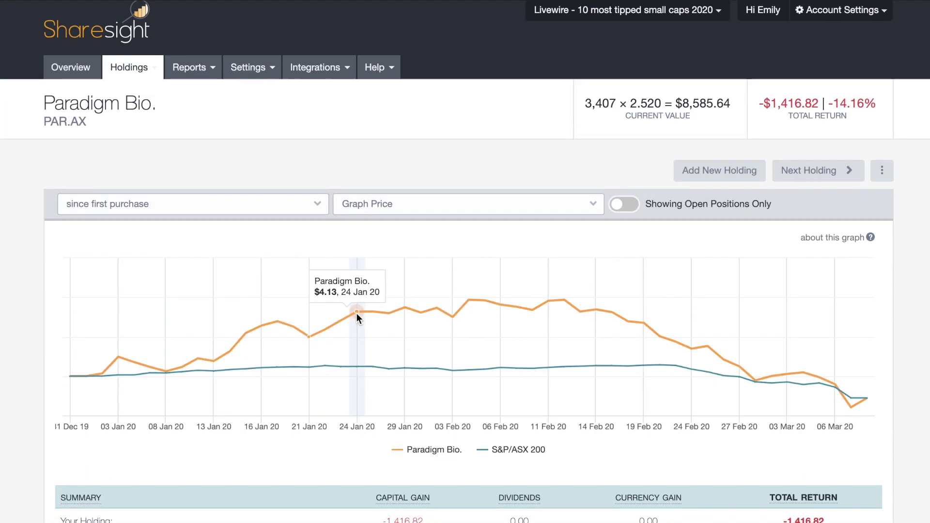
{"action": "scroll", "coordinate": [357, 315], "scroll_direction": "down", "scroll_amount": 7}
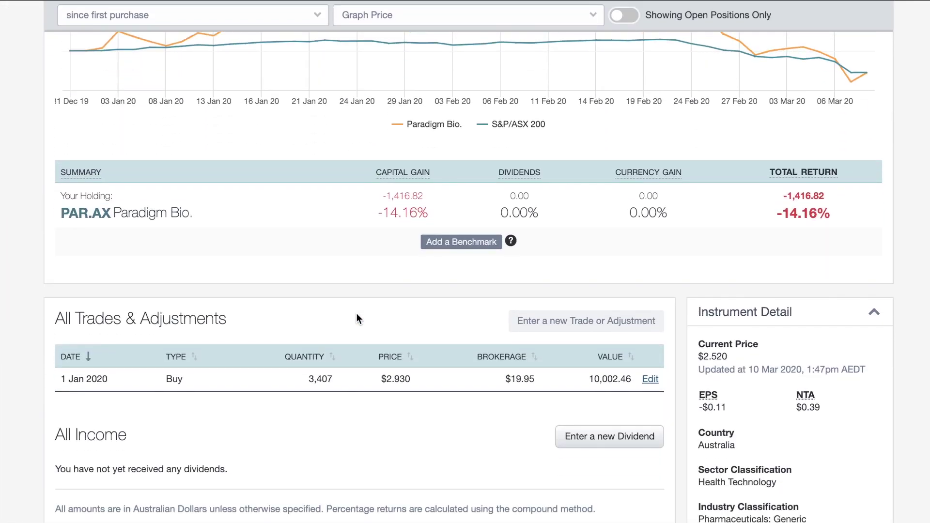
{"action": "scroll", "coordinate": [356, 313], "scroll_direction": "down", "scroll_amount": 1}
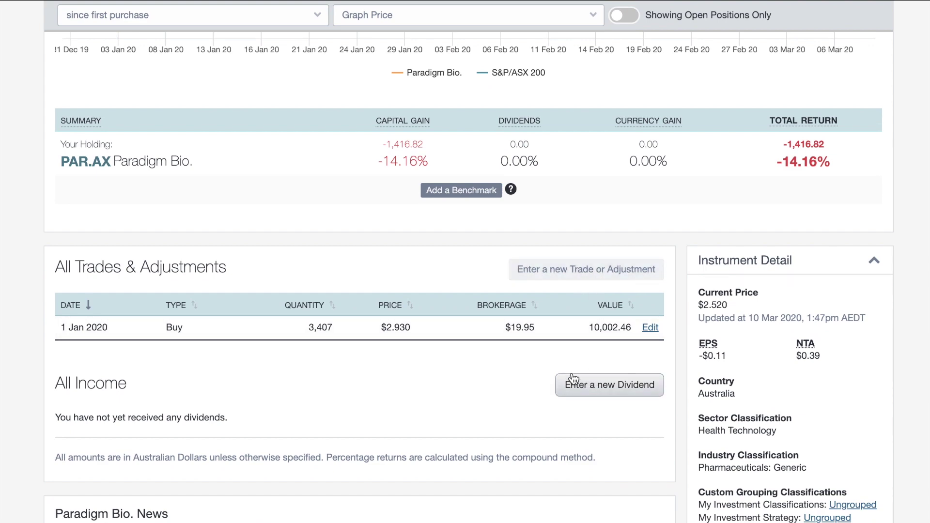
{"action": "scroll", "coordinate": [572, 378], "scroll_direction": "down", "scroll_amount": 1}
{"action": "scroll", "coordinate": [570, 378], "scroll_direction": "up", "scroll_amount": 9}
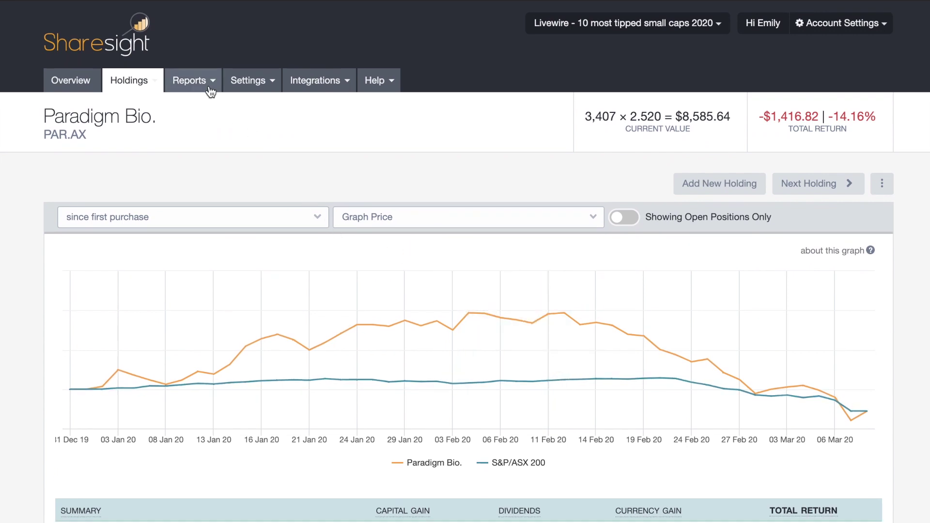
{"action": "left_click", "coordinate": [255, 86]}
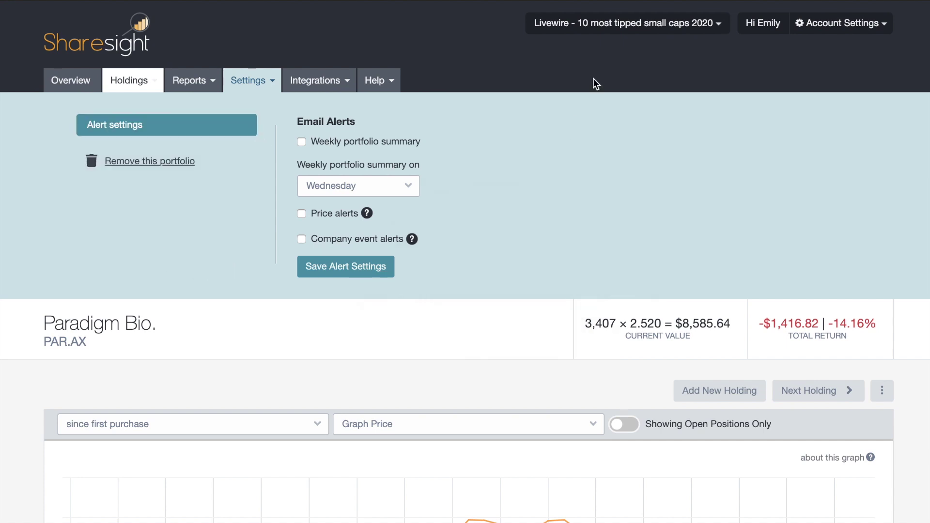
Step: Switch to the ASX portfolio and open its Transurban Group (TCL.AX) holding
{"action": "left_click", "coordinate": [641, 32]}
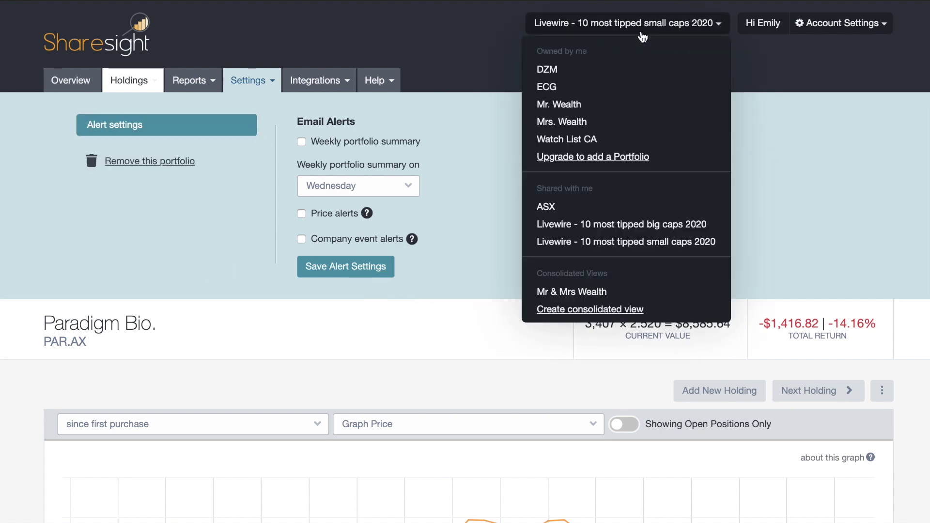
{"action": "left_click", "coordinate": [558, 212]}
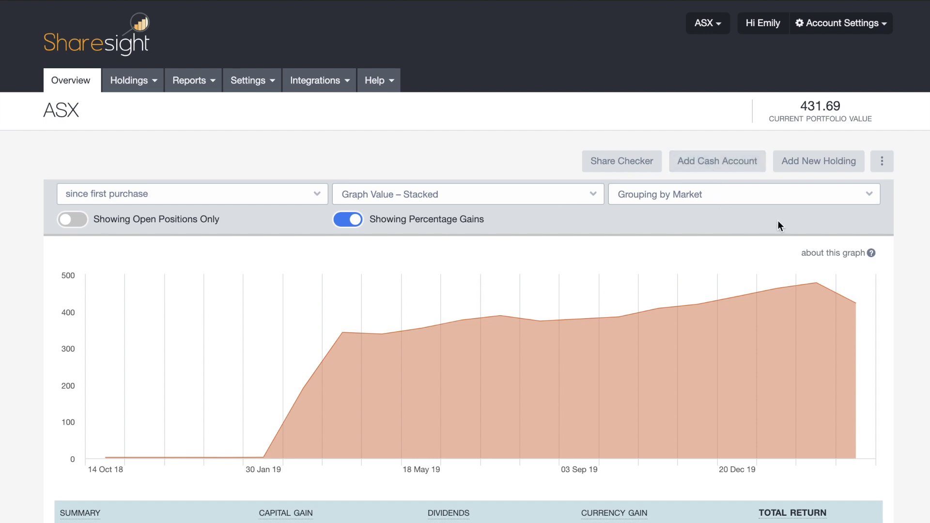
{"action": "left_click", "coordinate": [154, 86]}
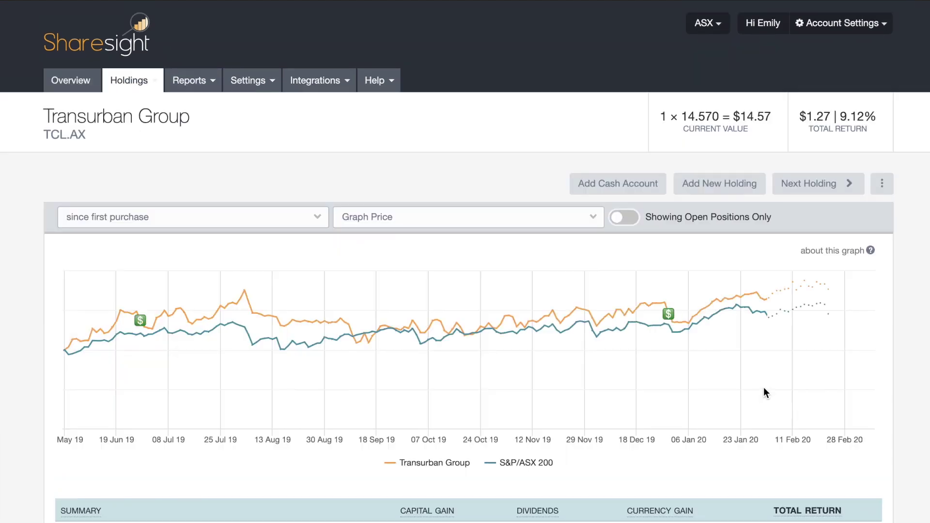
Step: Expand the Transurban Group holding settings, then go to the ASX portfolio's settings
{"action": "scroll", "coordinate": [763, 394], "scroll_direction": "down", "scroll_amount": 15}
{"action": "left_click", "coordinate": [752, 442]}
{"action": "scroll", "coordinate": [757, 444], "scroll_direction": "down", "scroll_amount": 4}
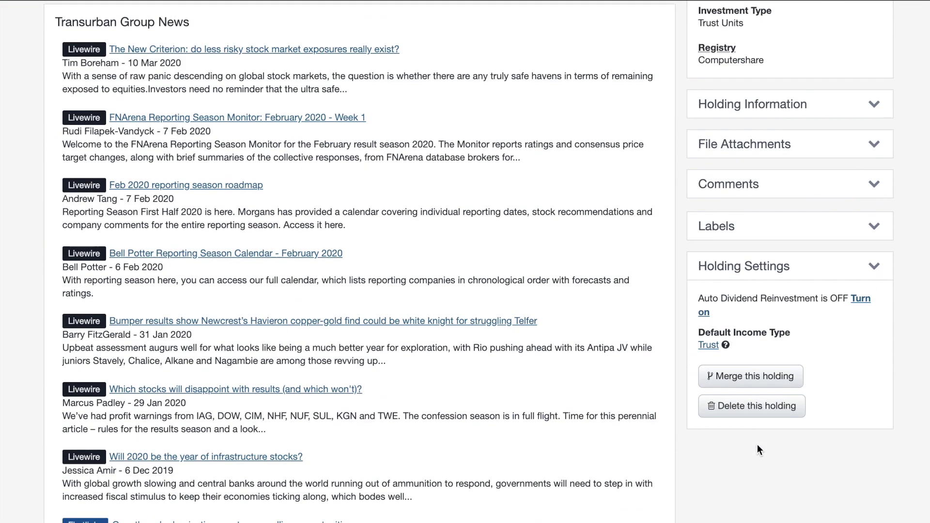
{"action": "scroll", "coordinate": [570, 376], "scroll_direction": "up", "scroll_amount": 20}
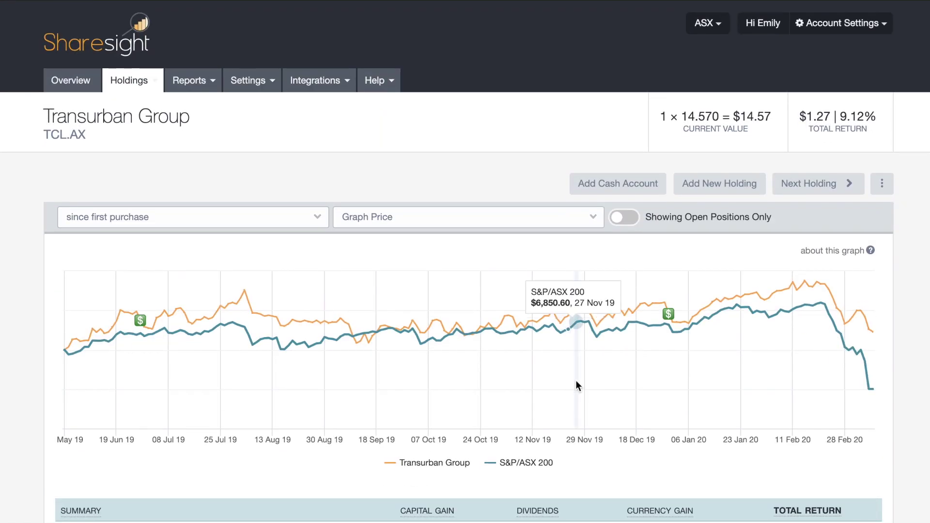
{"action": "left_click", "coordinate": [257, 83]}
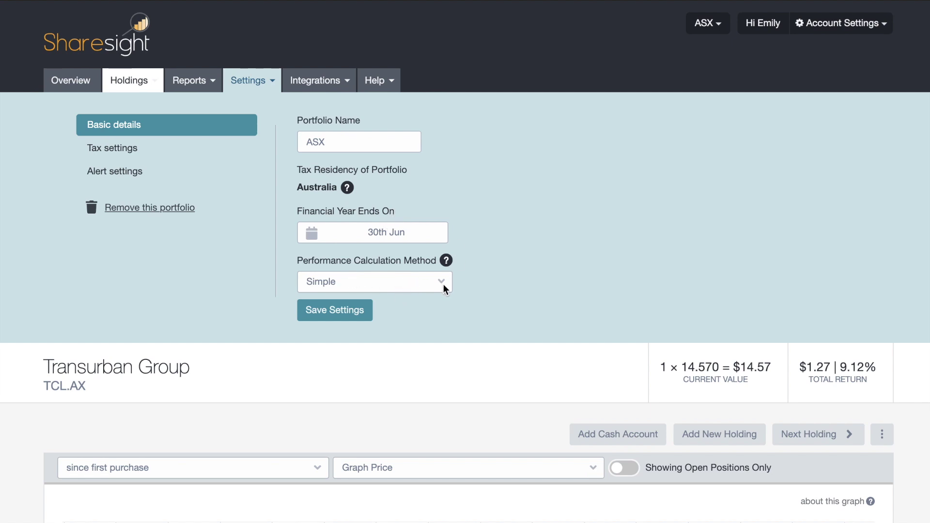
Step: Review the ASX portfolio's tax entity type options in its tax settings
{"action": "left_click", "coordinate": [159, 156]}
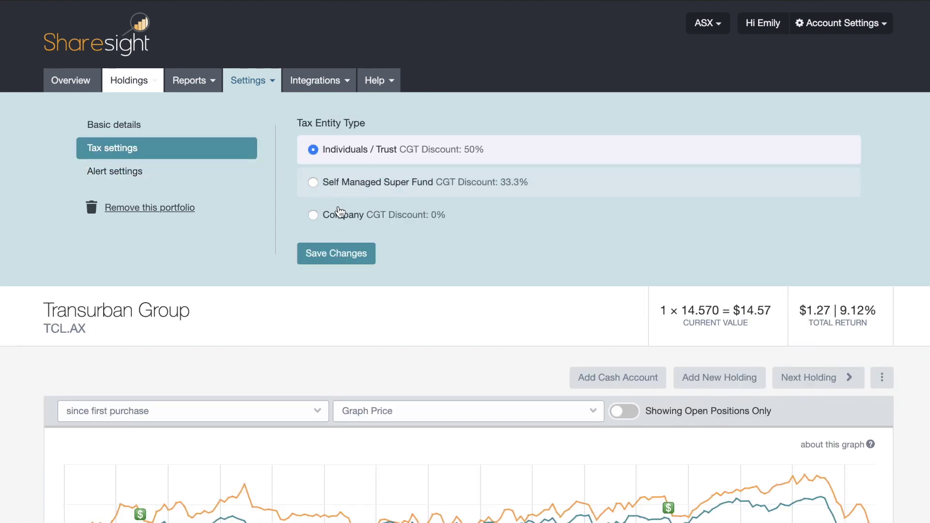
{"action": "scroll", "coordinate": [321, 206], "scroll_direction": "down", "scroll_amount": 2}
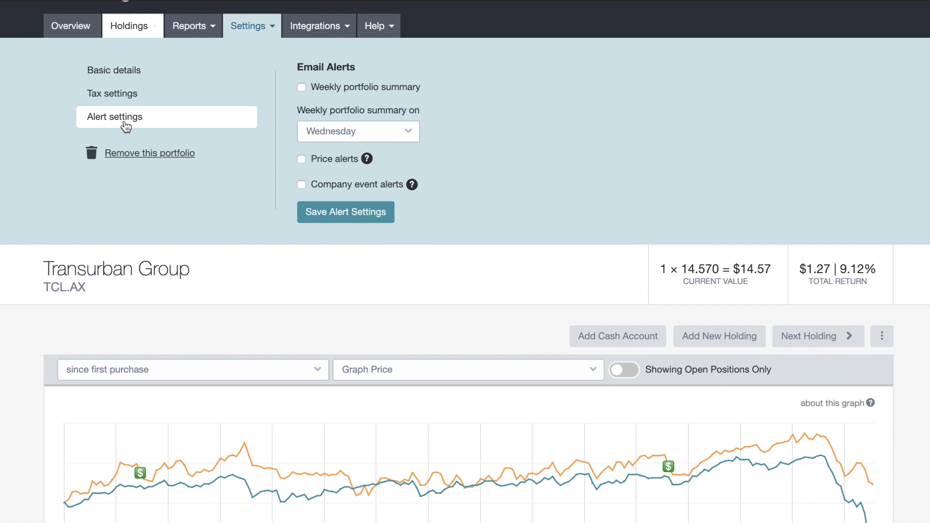
{"action": "scroll", "coordinate": [126, 178], "scroll_direction": "up", "scroll_amount": 1}
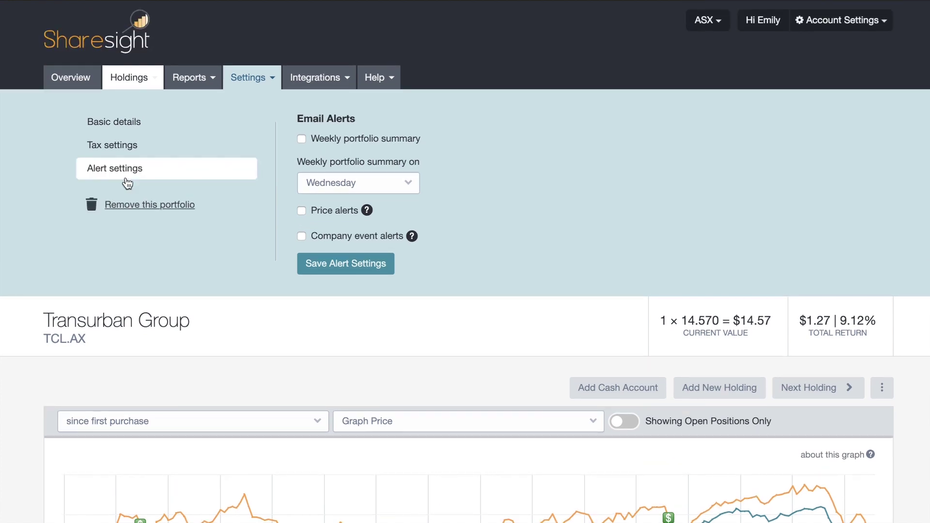